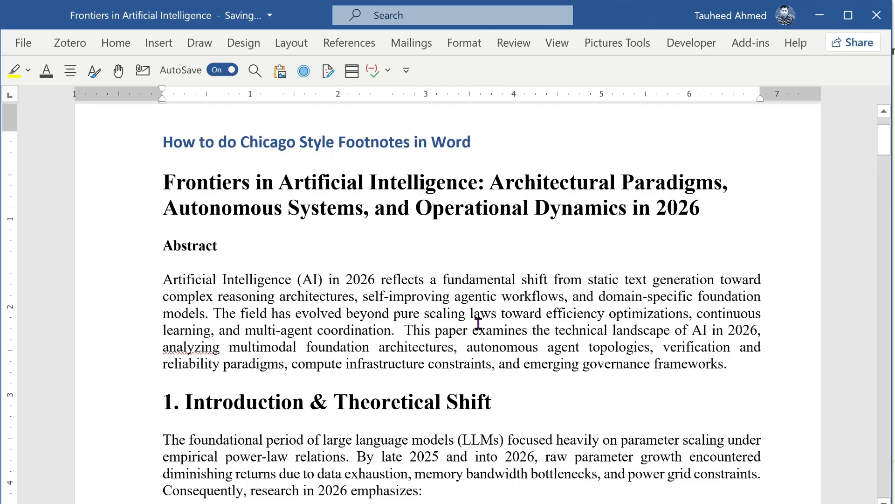
# - Insert a footnote after "multi-agent coordination." in the abstract and begin its note text with a period
pyautogui.click(350, 43)
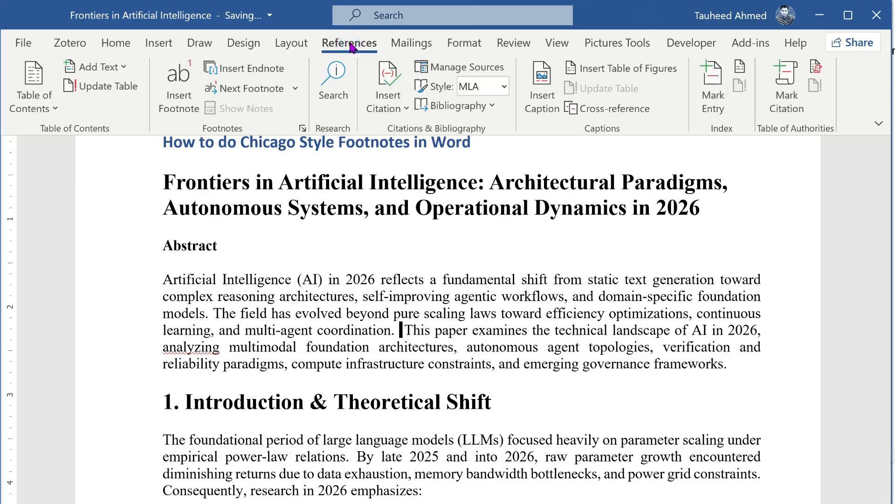
pyautogui.click(194, 109)
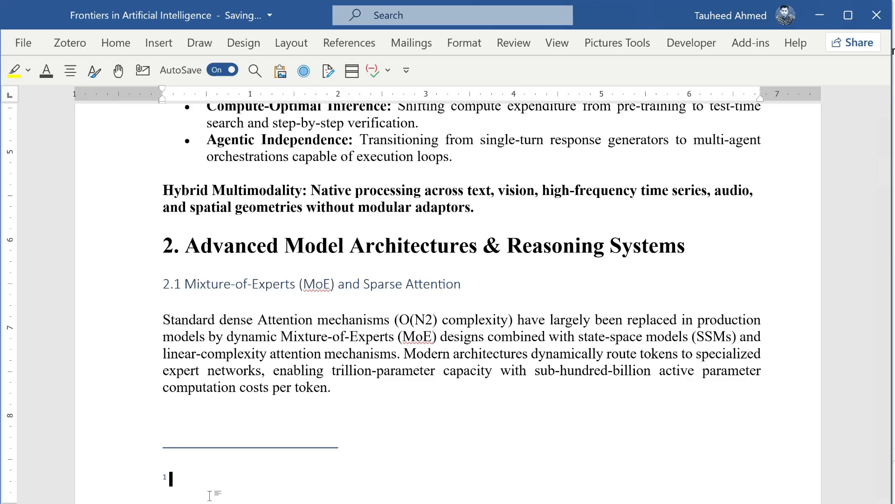
pyautogui.scroll(-4, 448, 318)
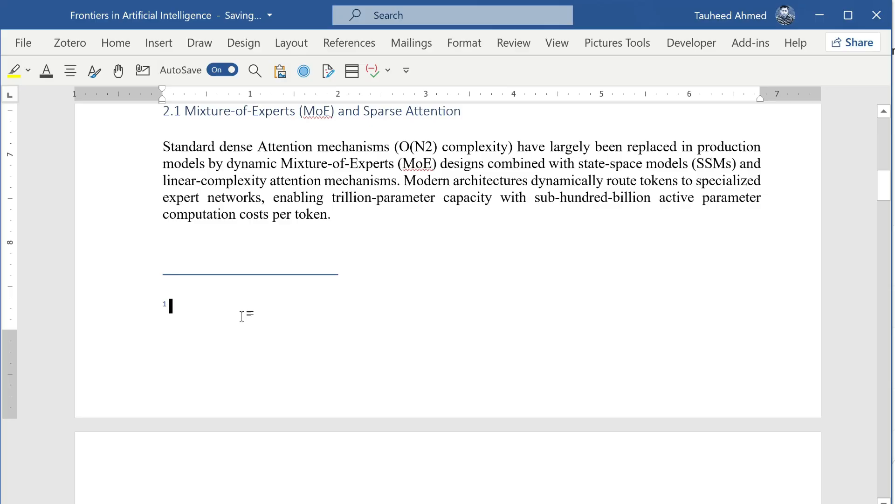
pyautogui.write('.')
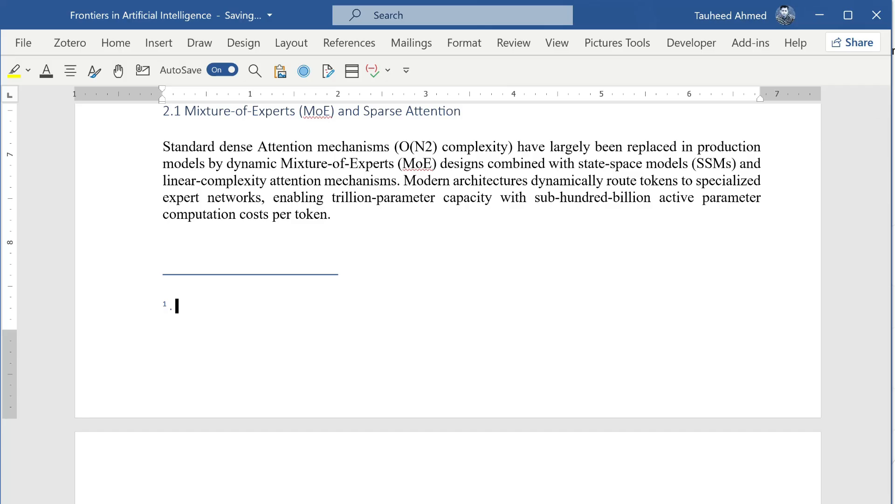
# - Write the book citation in the first footnote: the author's full name, then ", AI Technology (New York: Techno Press, 2026), 25-31."
pyautogui.write('Michelle Maria')
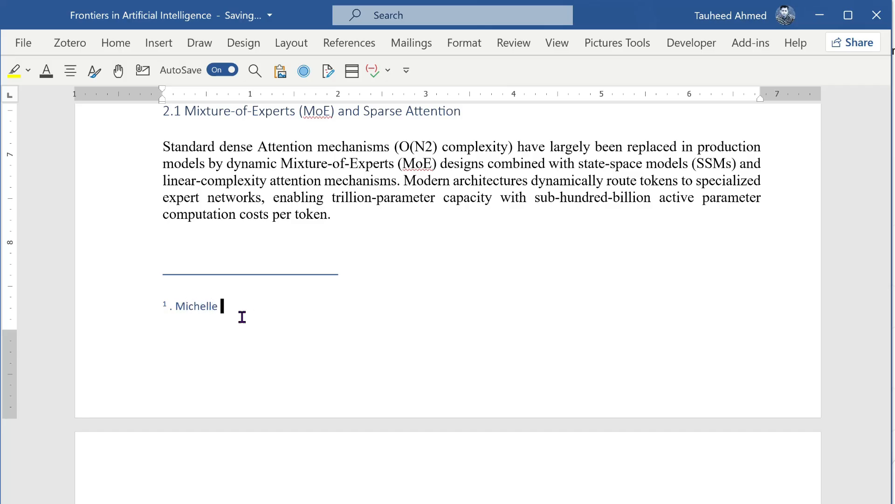
pyautogui.write(', AI Technology')
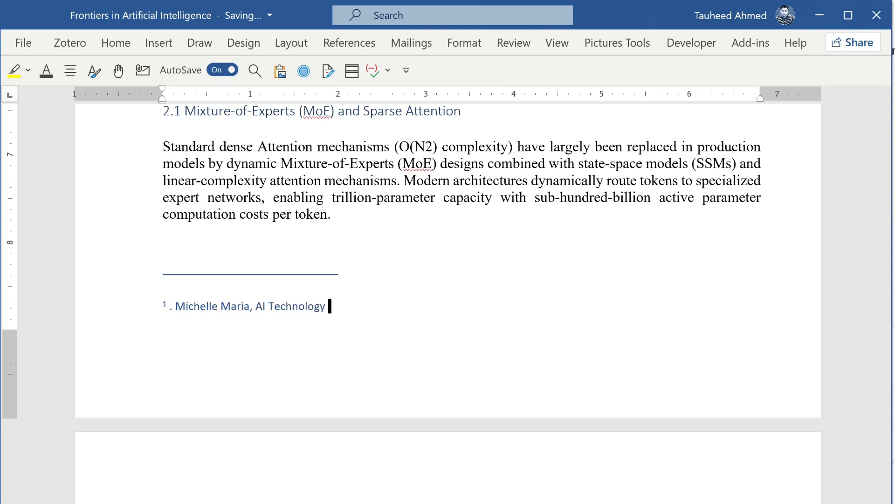
pyautogui.write(' (New York: Tec')
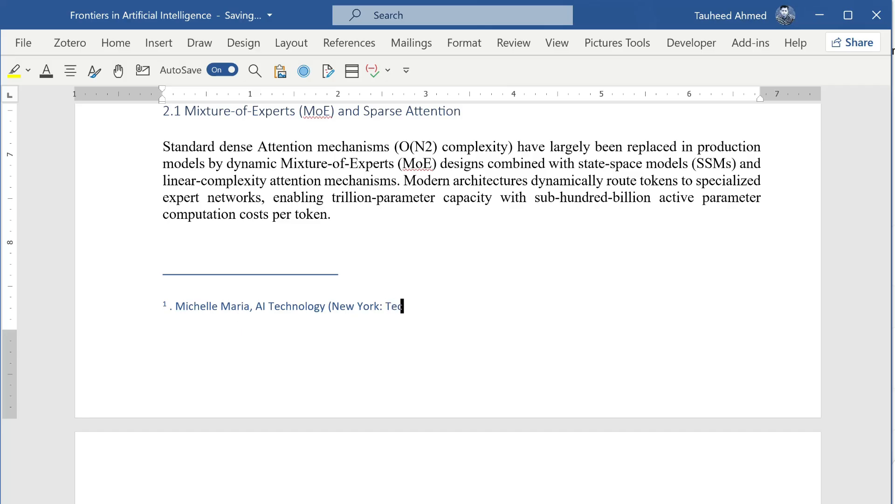
pyautogui.write('hno Press, 2026')
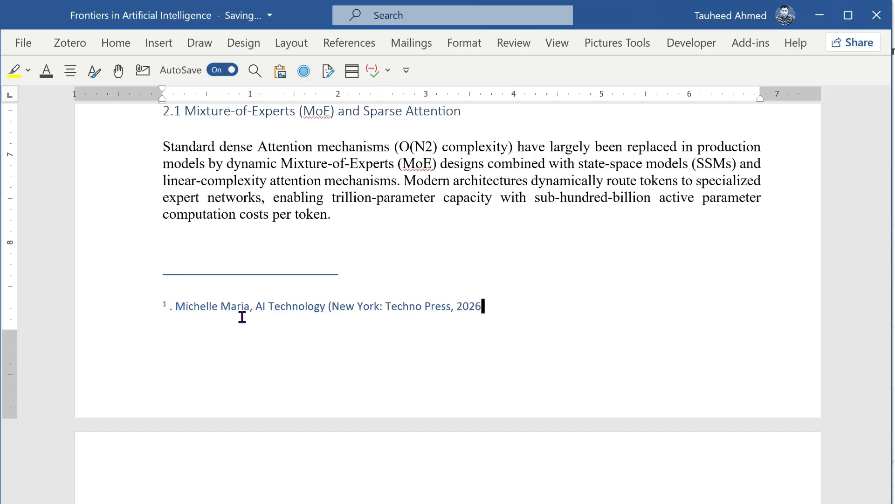
pyautogui.write('), 25-31.')
# - Jump from the first footnote to its reference mark in the abstract and review both places
pyautogui.click(348, 42)
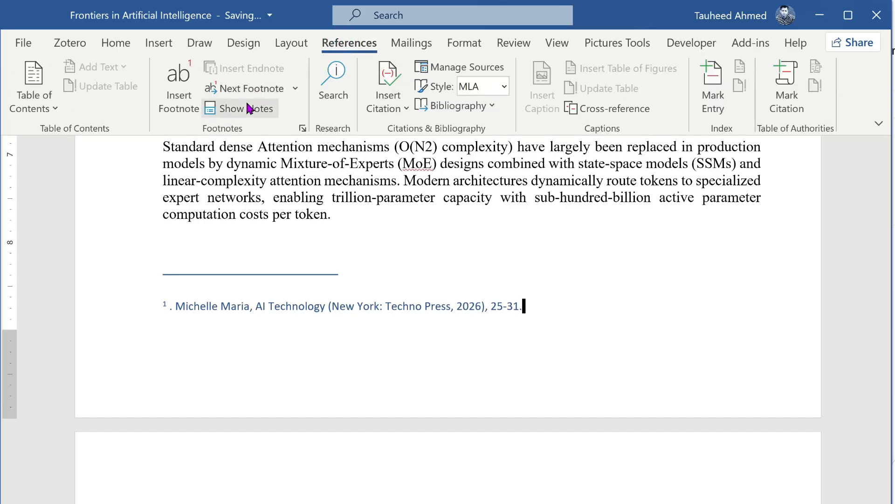
pyautogui.click(239, 111)
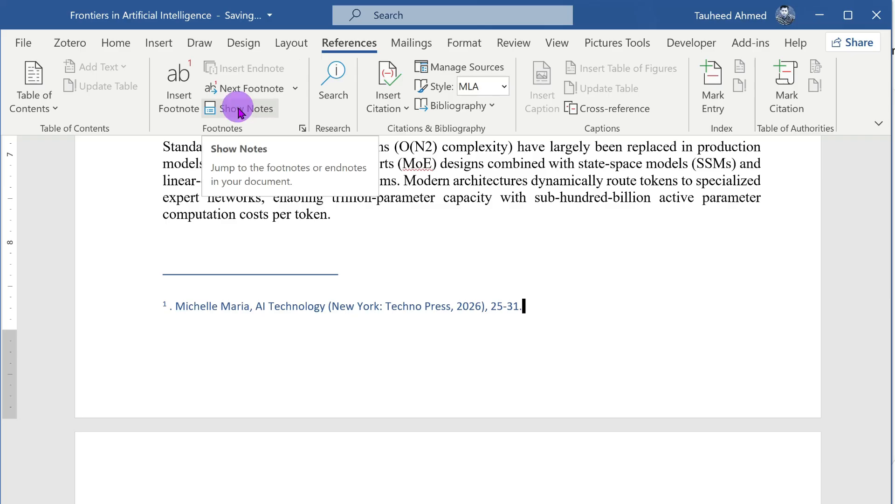
pyautogui.scroll(1, 509, 262)
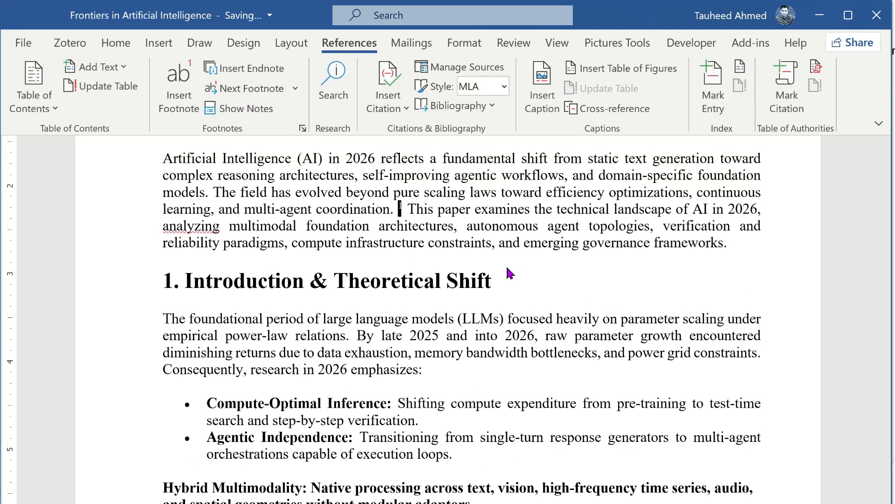
pyautogui.scroll(1, 508, 269)
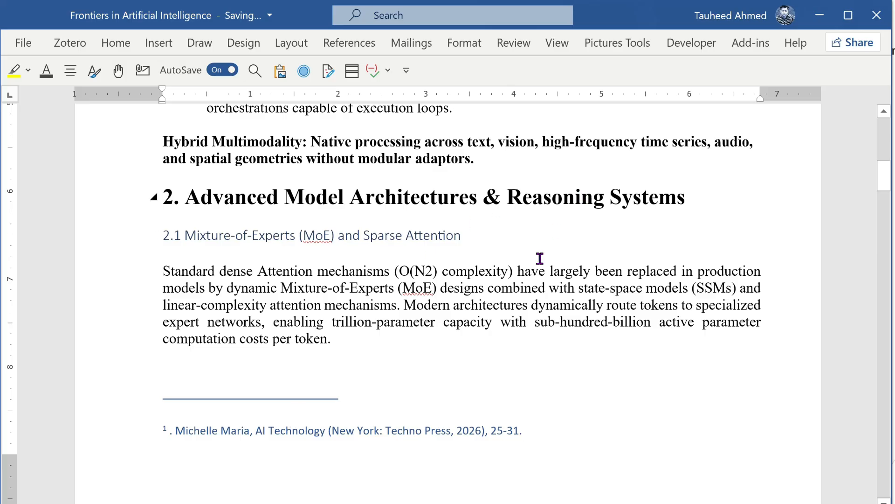
# - Check the font and size of the section 2.1 body text and of the first footnote
pyautogui.click(511, 285)
pyautogui.click(115, 44)
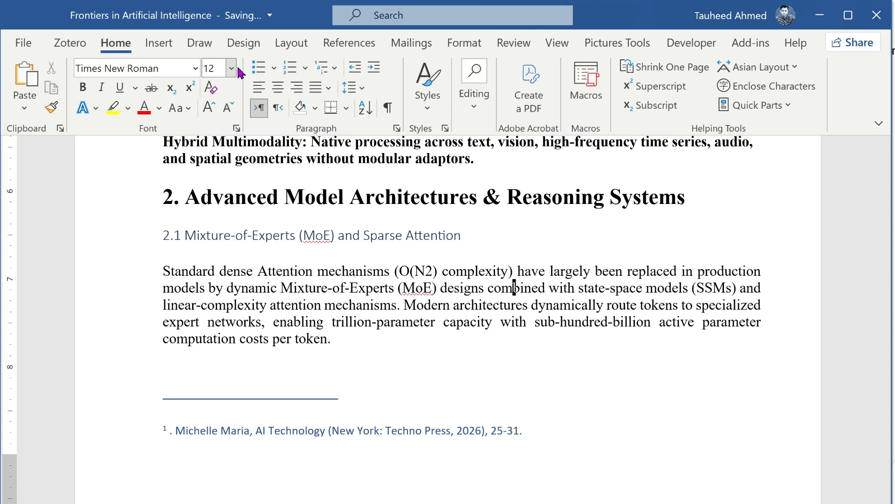
pyautogui.click(311, 433)
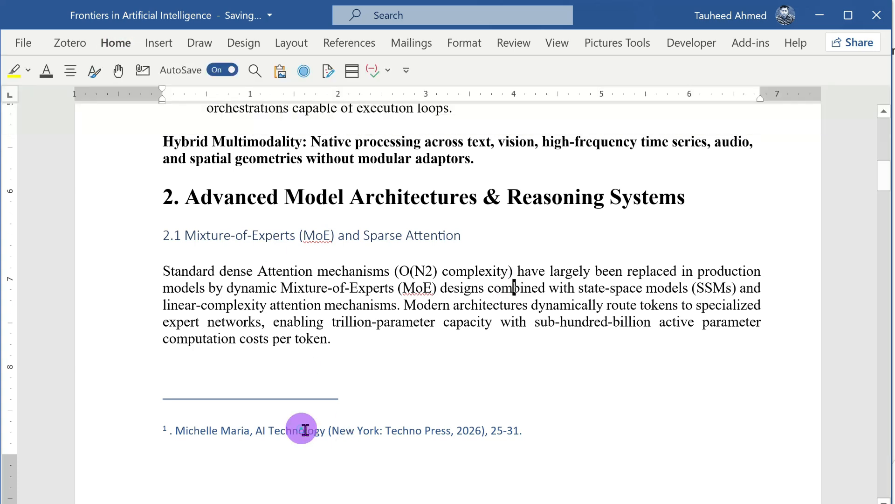
pyautogui.click(122, 47)
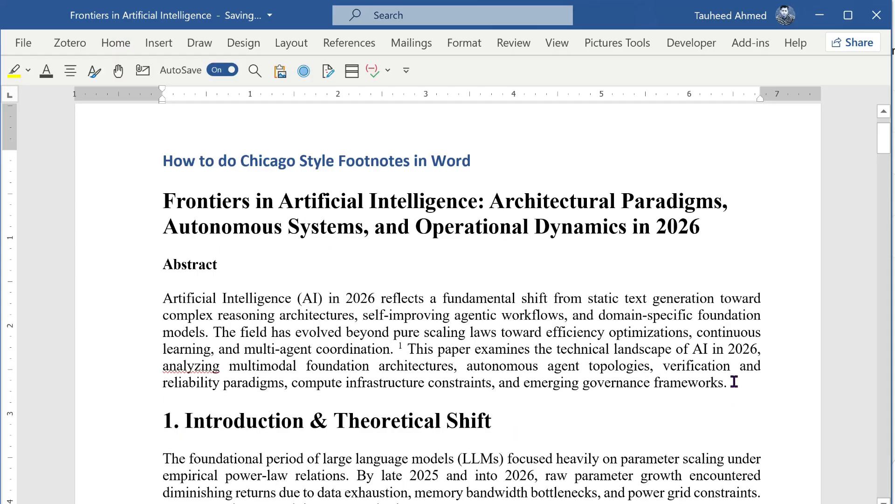
# - Insert a second footnote at the end of the abstract, after "governance frameworks.", and begin its note text with a period
pyautogui.click(731, 383)
pyautogui.click(332, 50)
pyautogui.click(177, 104)
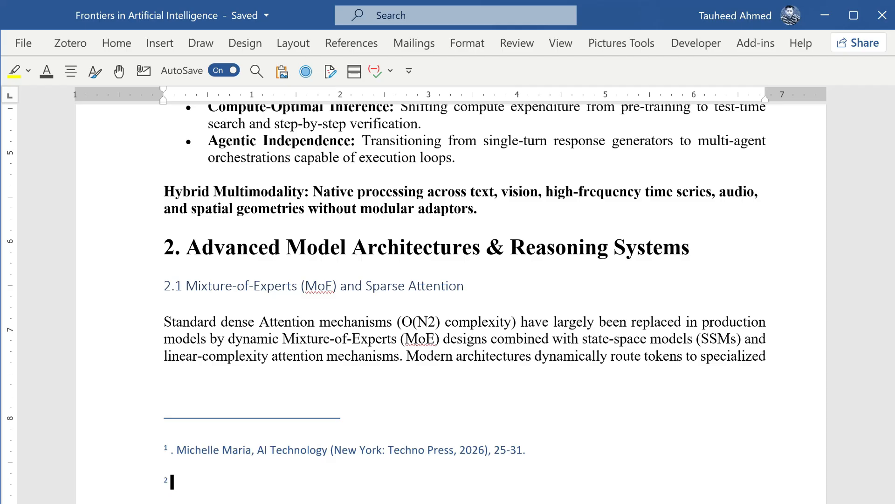
pyautogui.write('.')
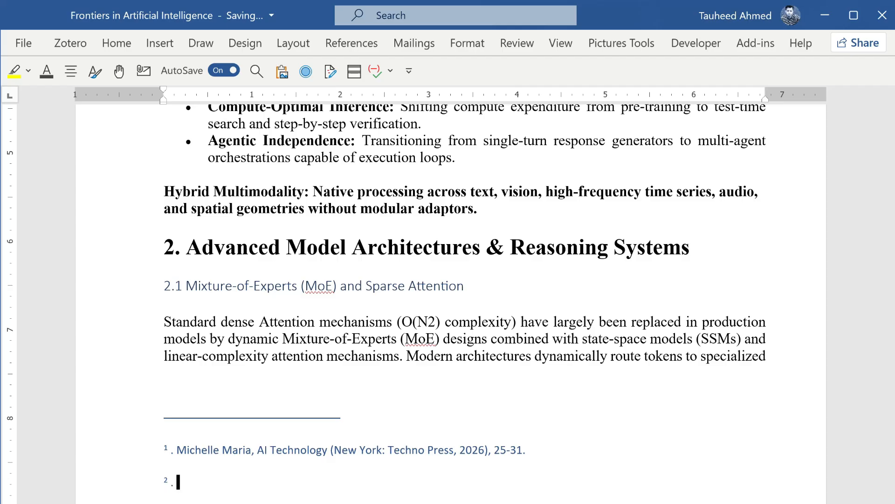
# - Enter the author's full name, a comma and the article title "The case for reparations" in the second footnote
pyautogui.write('Mark')
pyautogui.write(' wood, ')
pyautogui.write('The ca')
pyautogui.write('e')
pyautogui.press('BackSpace')
pyautogui.press('BackSpace')
pyautogui.write('s')
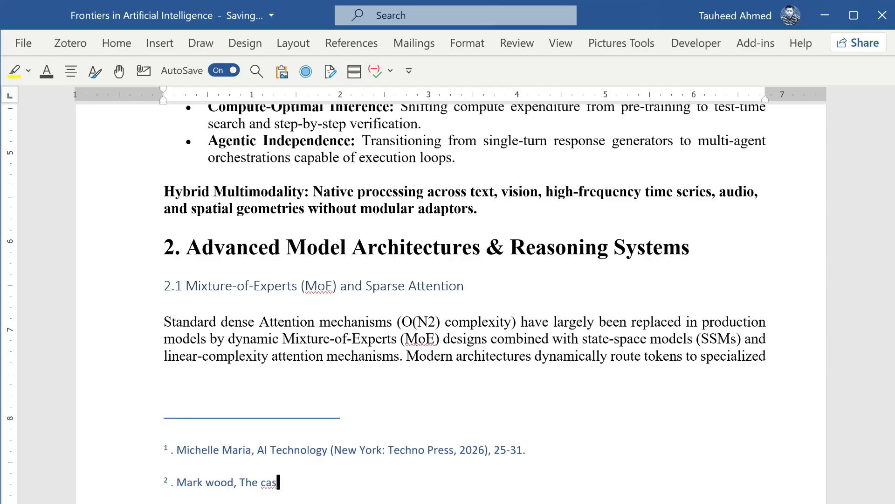
pyautogui.write('e for reparations')
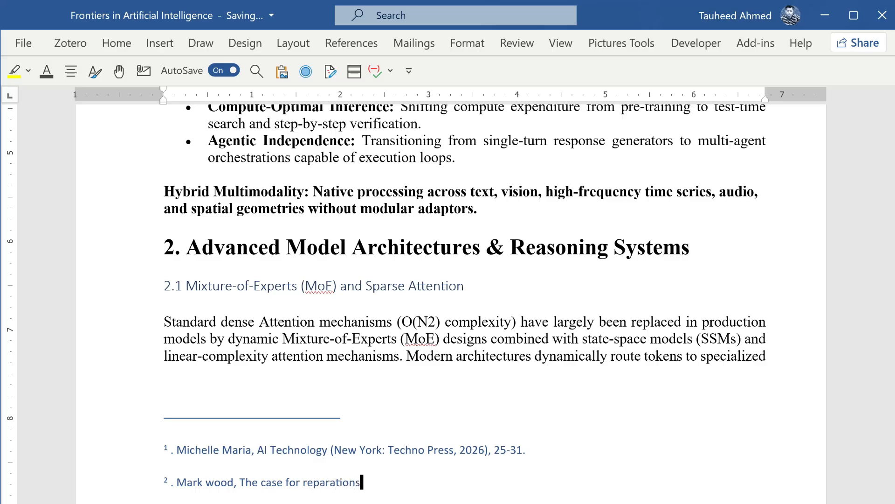
# - Complete the second footnote after the title with a comma, a closing quotation mark and "the Atlantic 315, no. 5 (2026): 45-55."
pyautogui.write(',')
pyautogui.write('"')
pyautogui.write(' the At')
pyautogui.write('lantic 315')
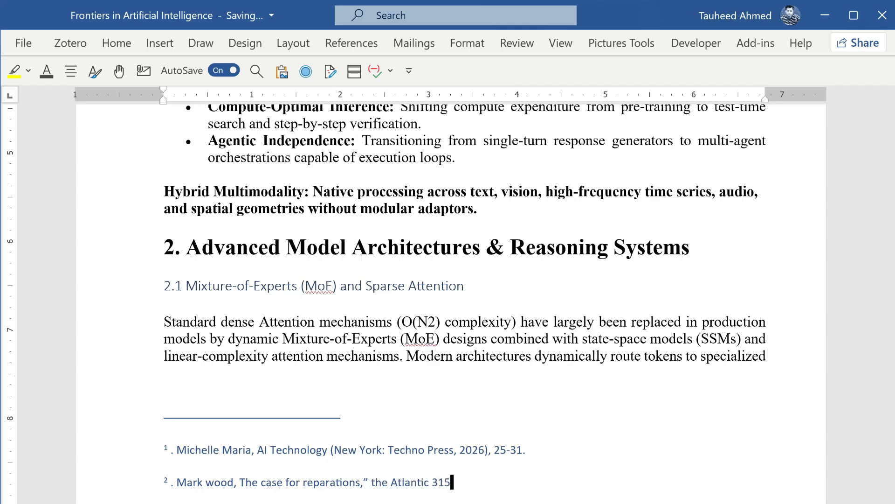
pyautogui.write(', no. 5 (2026)')
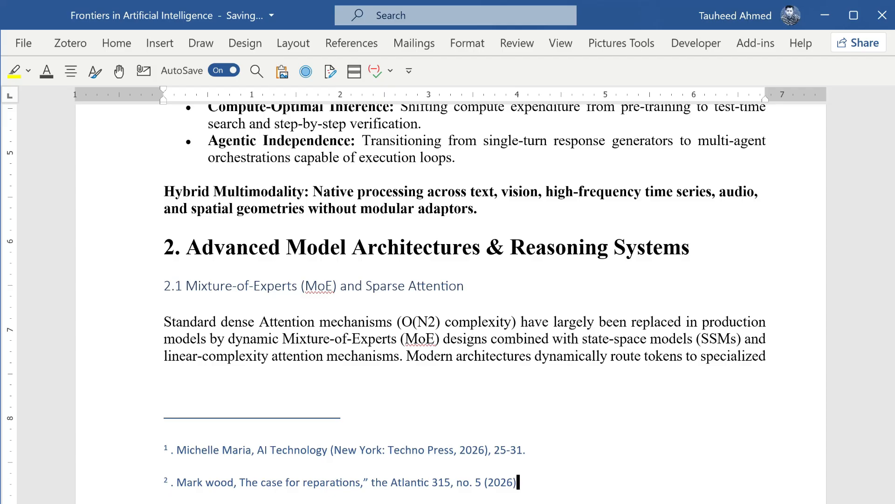
pyautogui.write(': 45-55')
pyautogui.write('.')
# - Jump from the second footnote to its reference mark at the end of the abstract and review the marks there
pyautogui.scroll(-2, 584, 254)
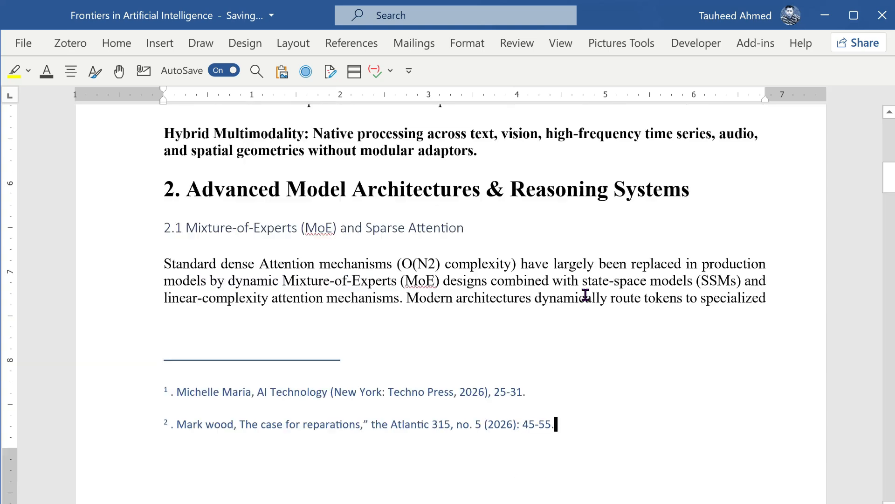
pyautogui.click(344, 44)
pyautogui.click(246, 108)
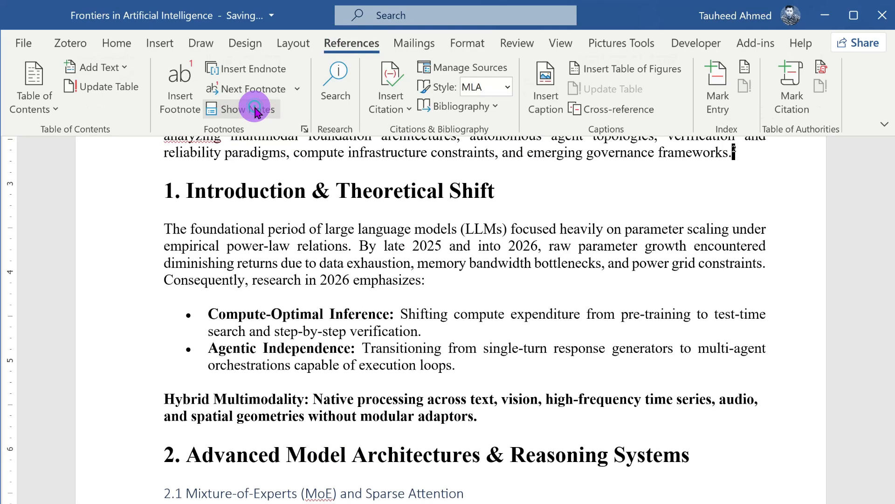
pyautogui.scroll(1, 743, 299)
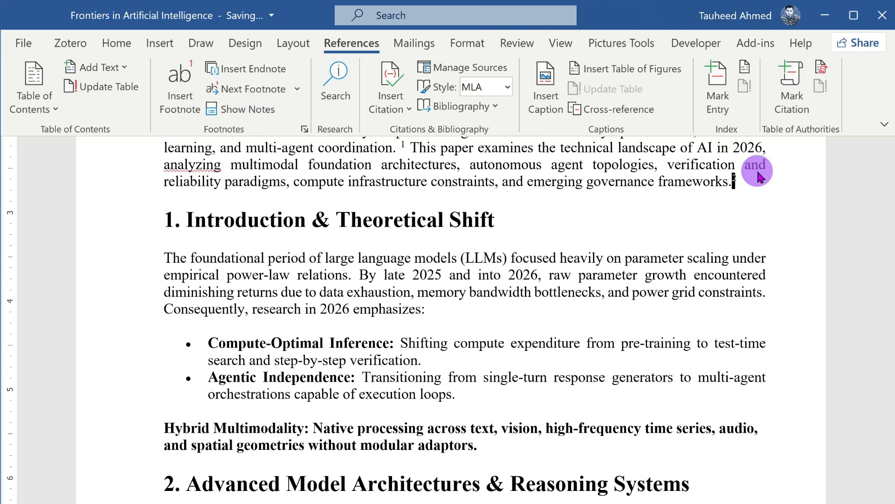
pyautogui.click(756, 170)
pyautogui.scroll(3, 730, 324)
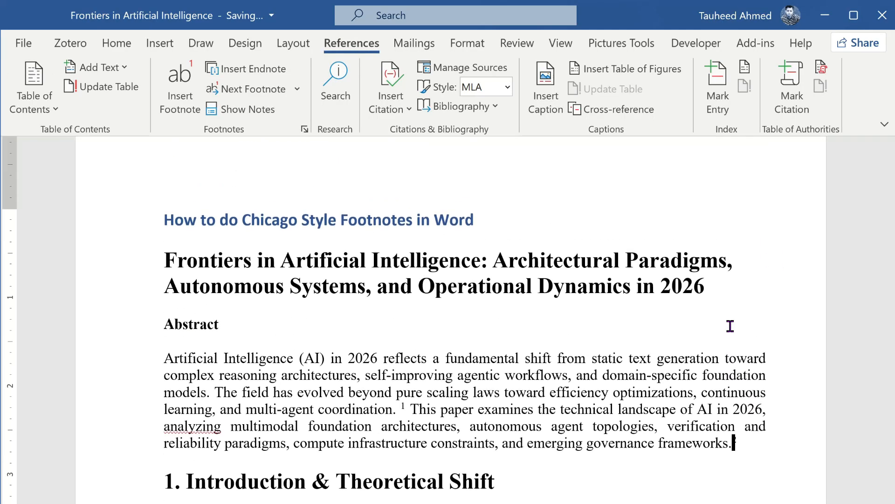